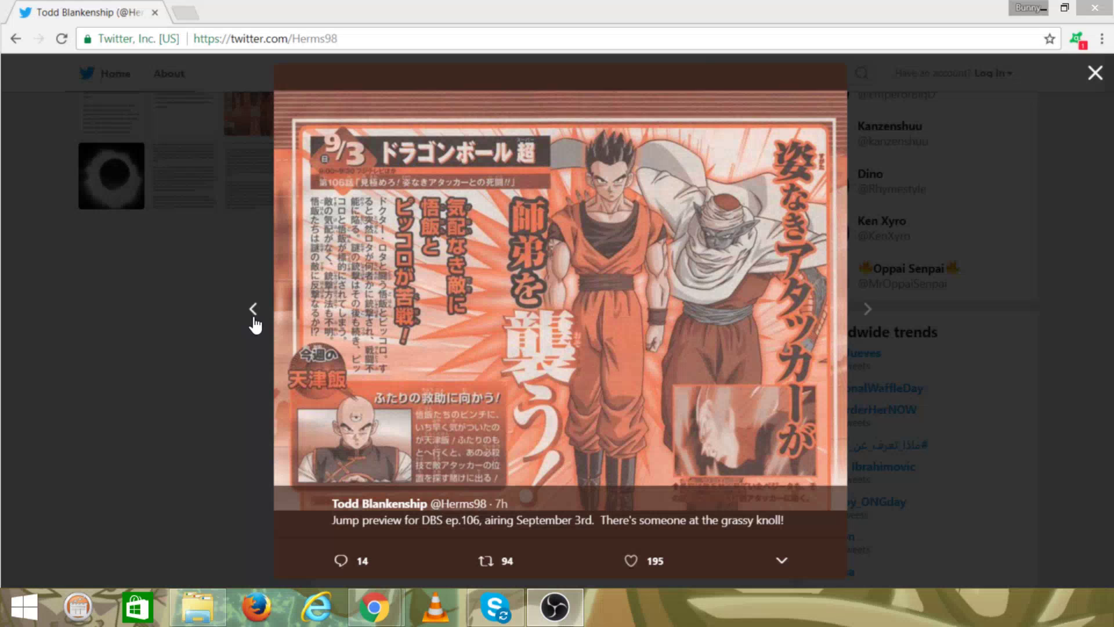
Go back to the previous image, the Notes screenshot with the ep.106 synopsis
{"action": "left_click", "coordinate": [254, 320]}
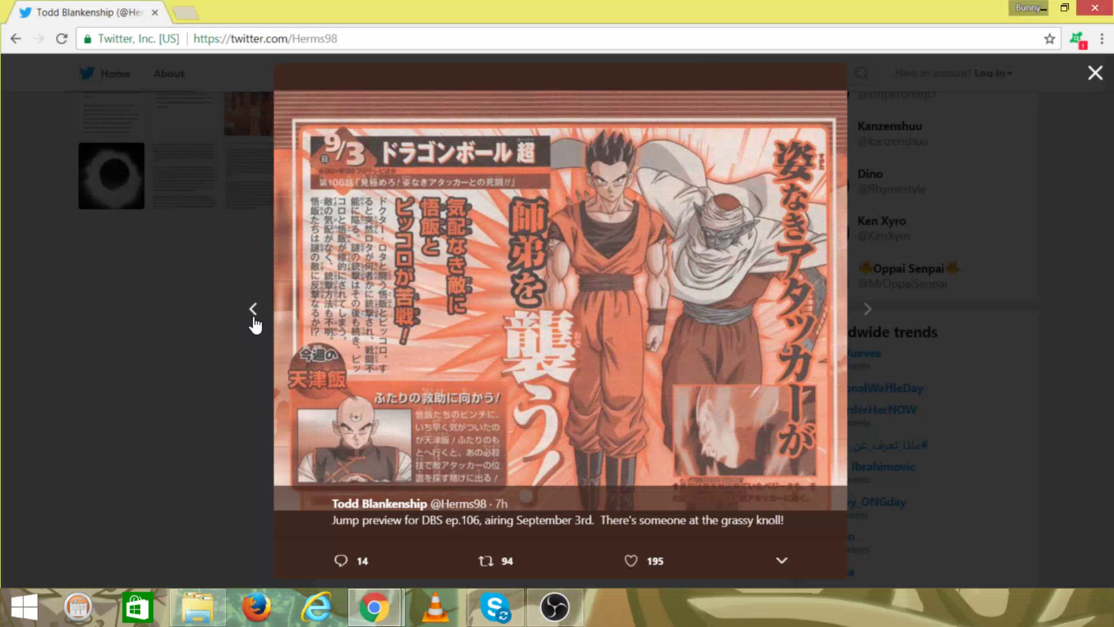
Step back to the synopsis image, then advance to the Vegeta and Tenshinhan note
{"action": "left_click", "coordinate": [258, 315]}
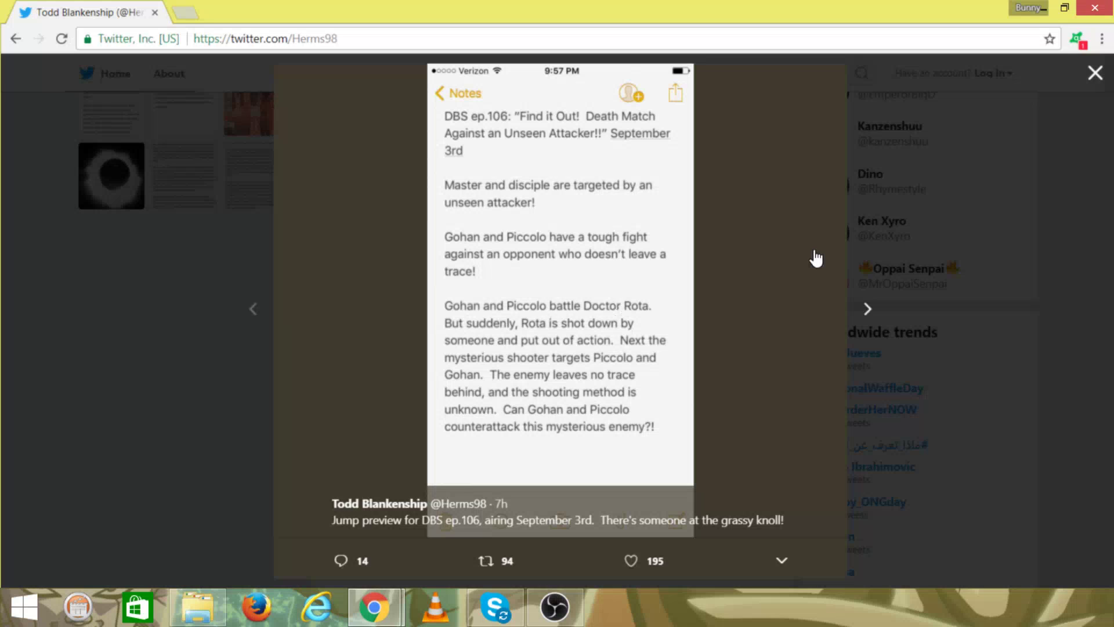
{"action": "left_click", "coordinate": [872, 320]}
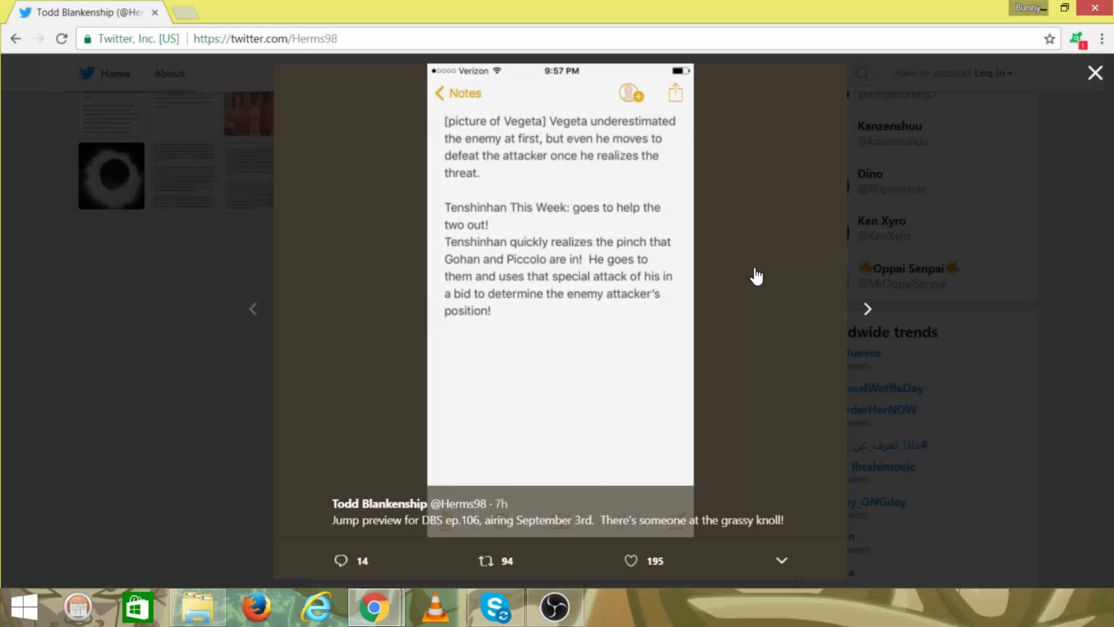
Flip between the tweet's Notes images, ending on the ep.106 synopsis about Gohan and Piccolo's attacker
{"action": "left_click", "coordinate": [252, 309]}
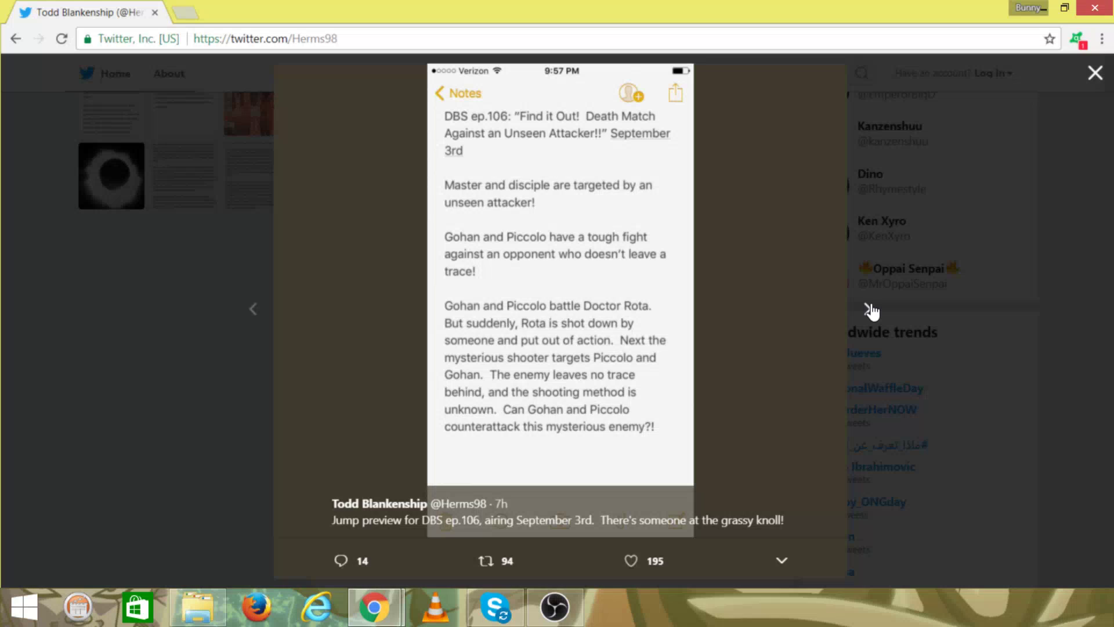
{"action": "left_click", "coordinate": [871, 311]}
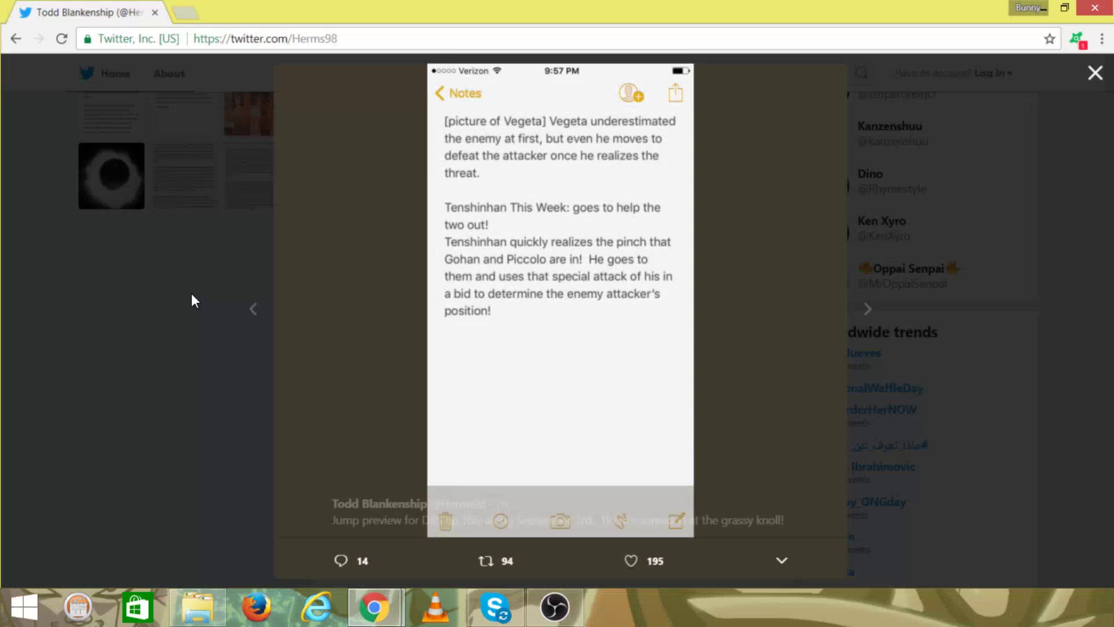
{"action": "left_click", "coordinate": [255, 313]}
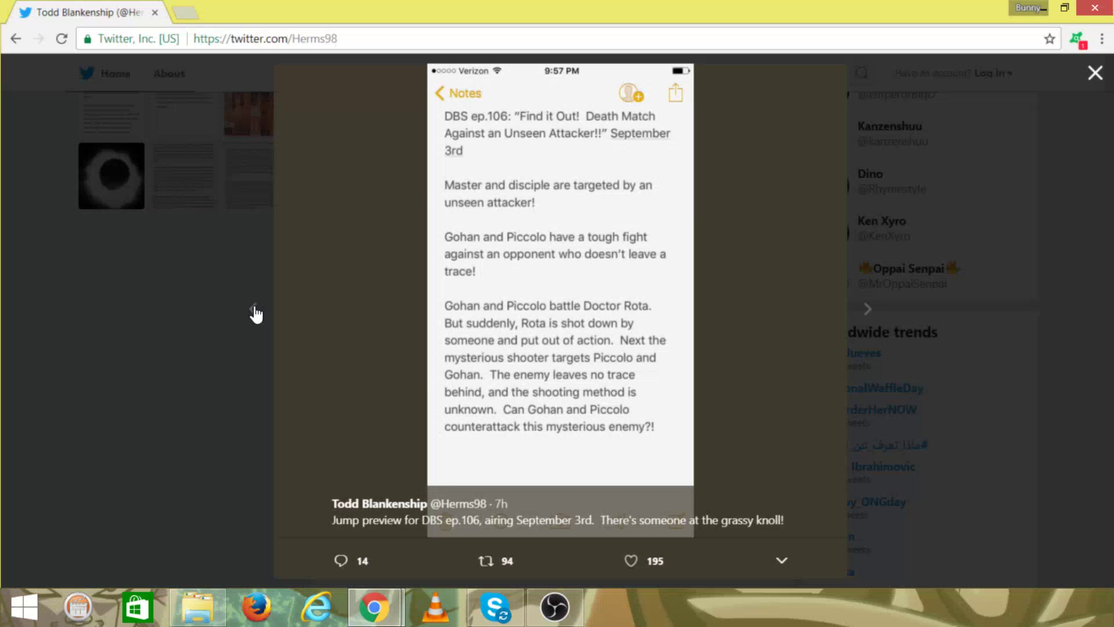
{"action": "left_click", "coordinate": [1019, 298]}
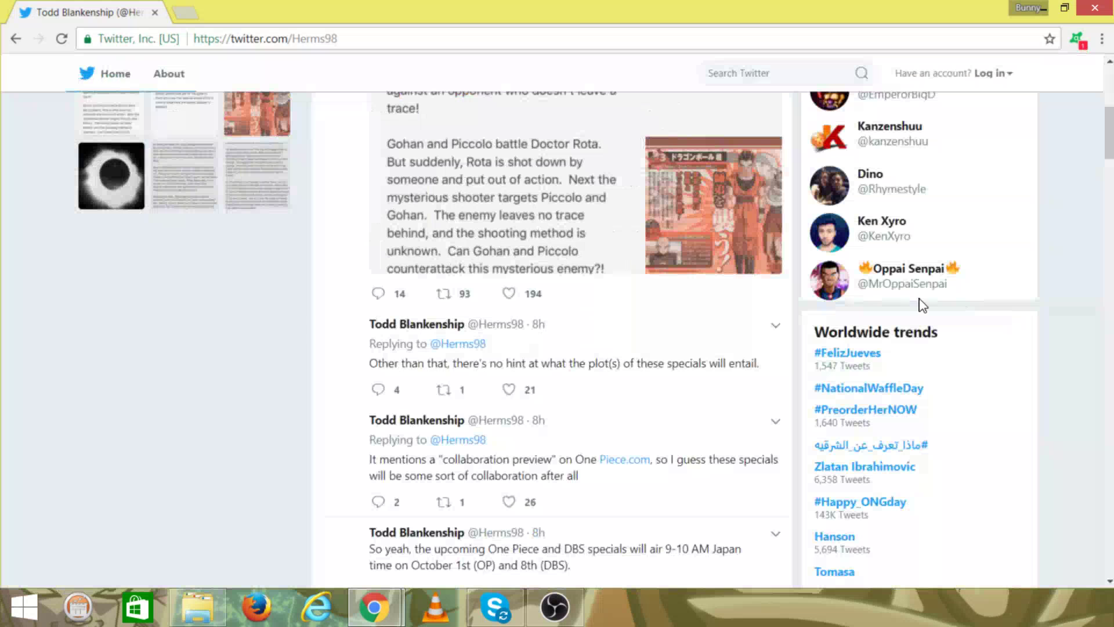
{"action": "scroll", "coordinate": [655, 315], "scroll_direction": "down", "scroll_amount": 3}
{"action": "scroll", "coordinate": [656, 316], "scroll_direction": "down", "scroll_amount": 2}
{"action": "scroll", "coordinate": [656, 315], "scroll_direction": "up", "scroll_amount": 2}
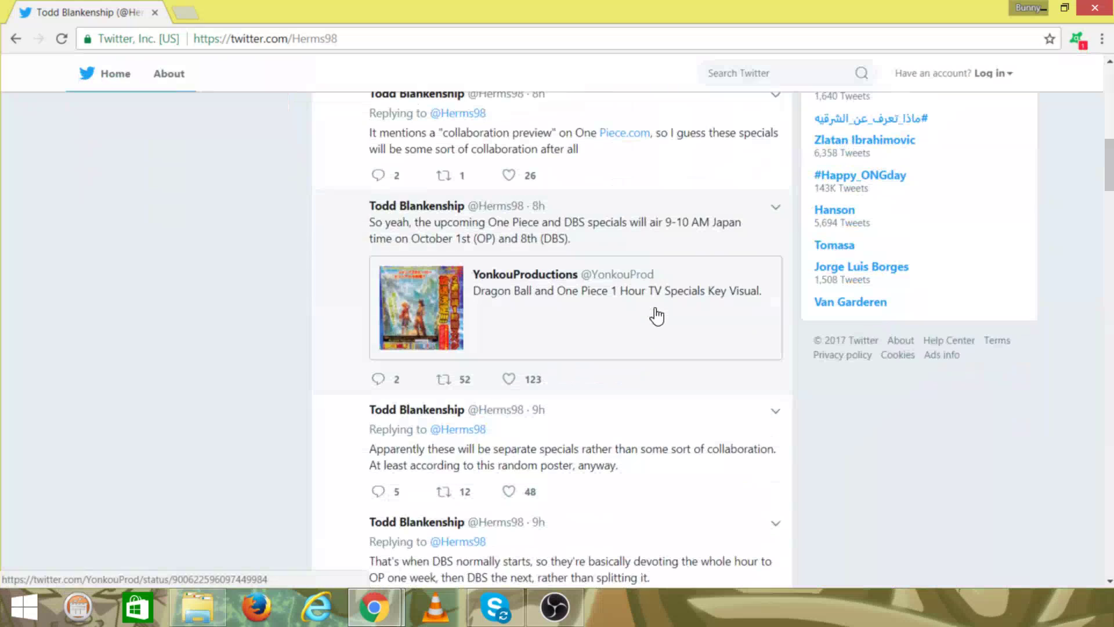